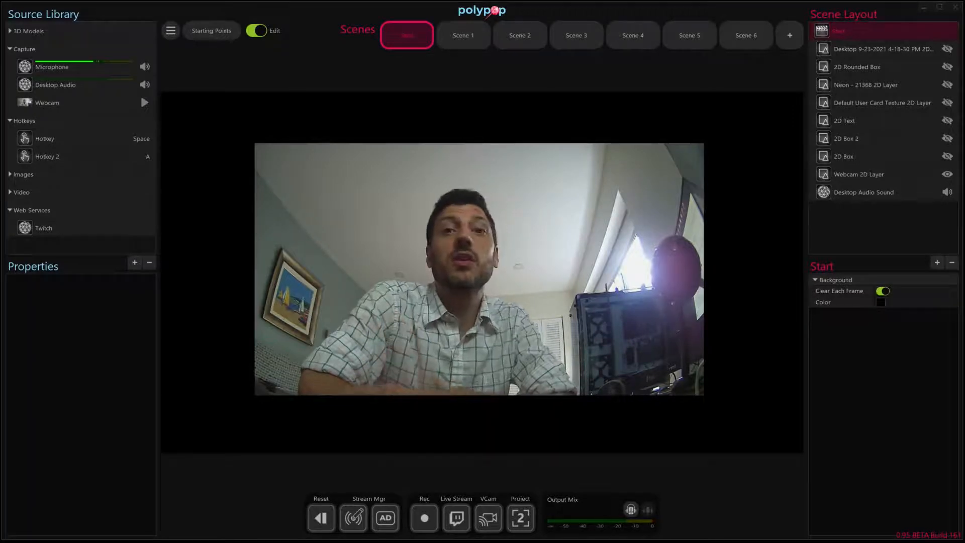
Move the webcam 2D layer to the canvas corner and resize it to fill the whole canvas.
left_click_drag(482, 310, 393, 261)
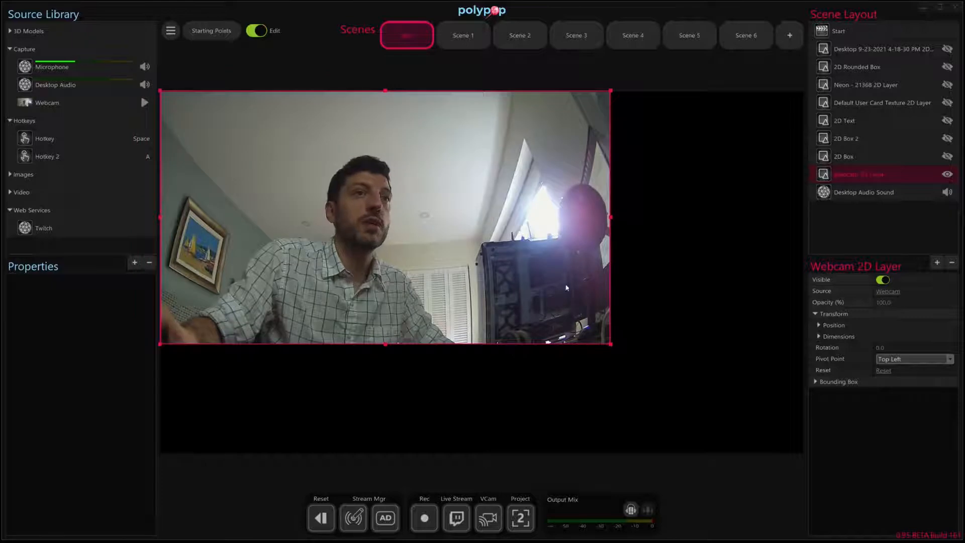
left_click_drag(611, 345, 801, 457)
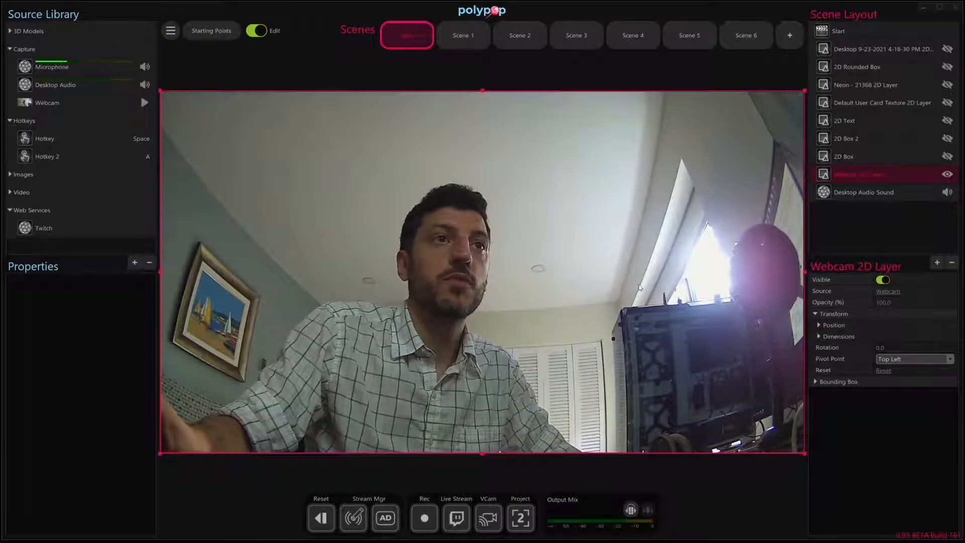
Make the 2D Box, 2D Box 2, 2D Text, user card, Neon, 2D Rounded Box and desktop capture layers visible.
left_click(947, 156)
left_click(948, 138)
left_click(947, 120)
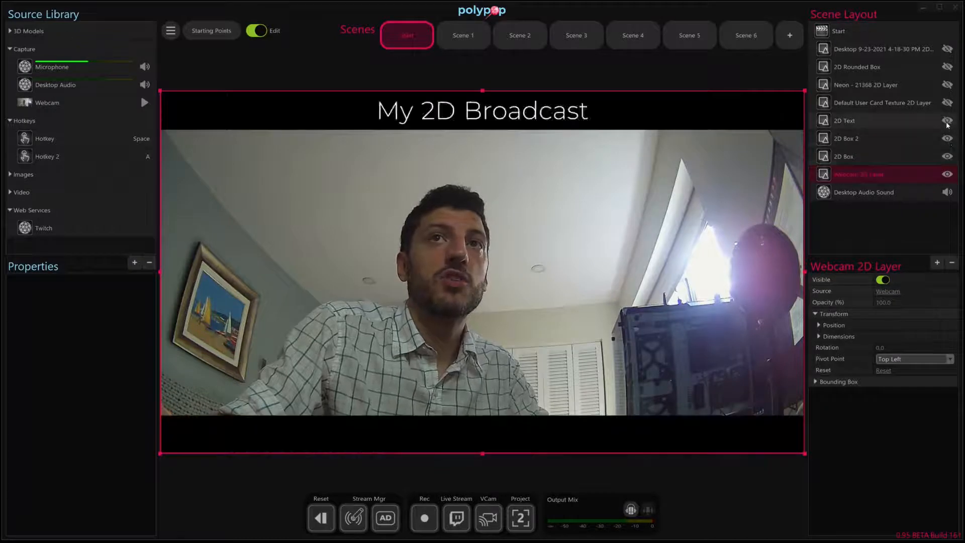
left_click(947, 103)
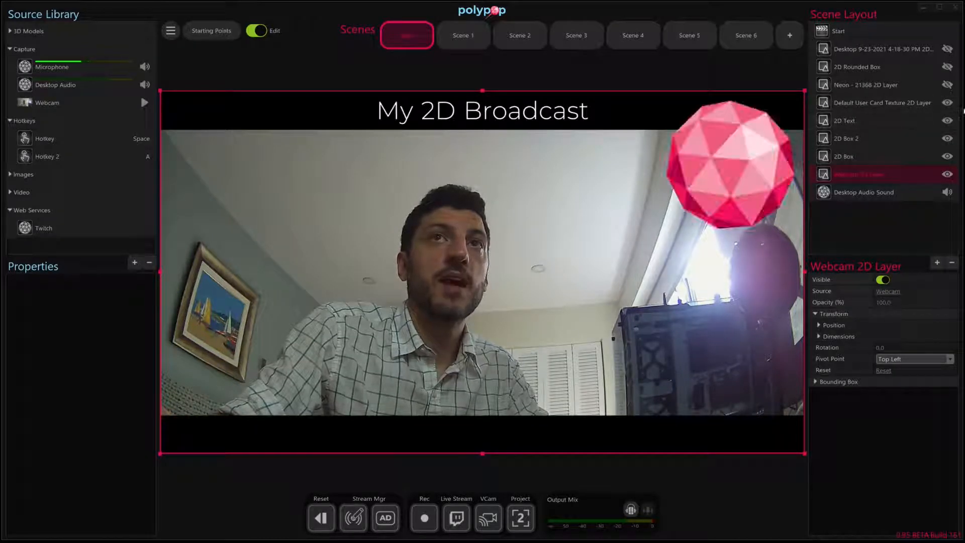
left_click(947, 85)
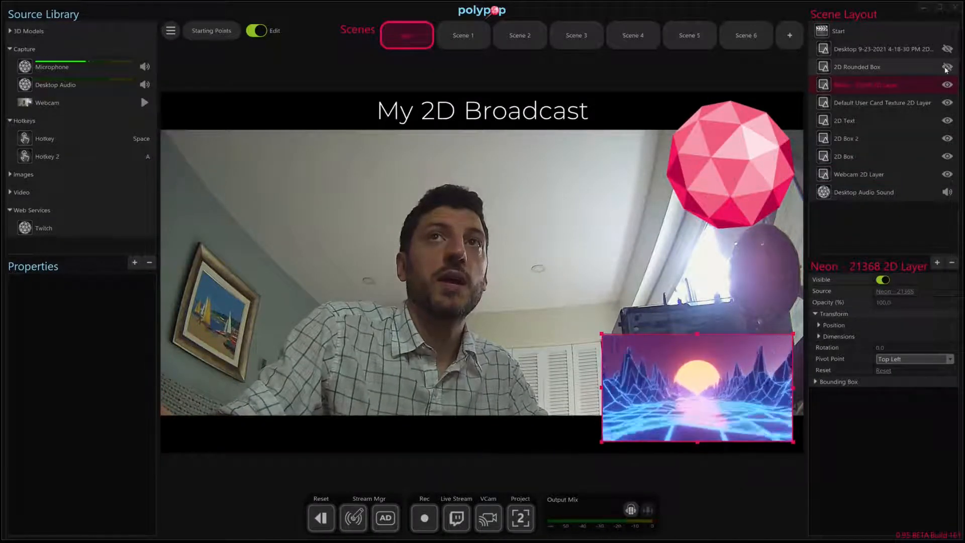
left_click(948, 67)
left_click(947, 49)
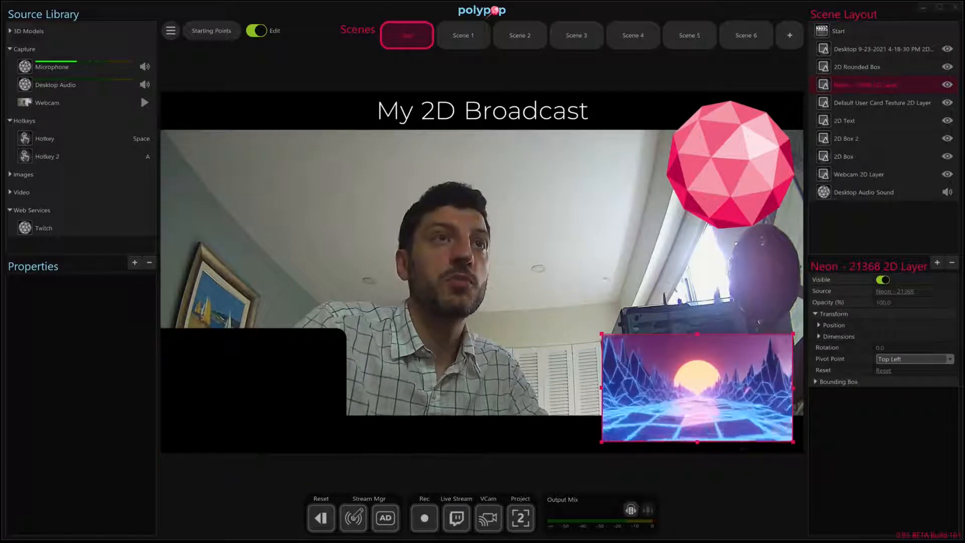
Open Scene 1 and rotate the moon 3D object.
left_click(467, 28)
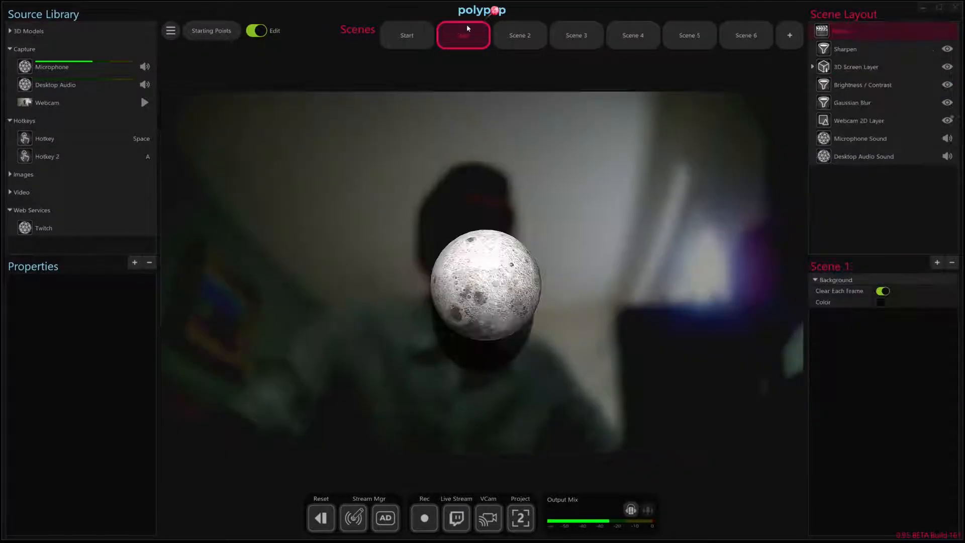
left_click(512, 325)
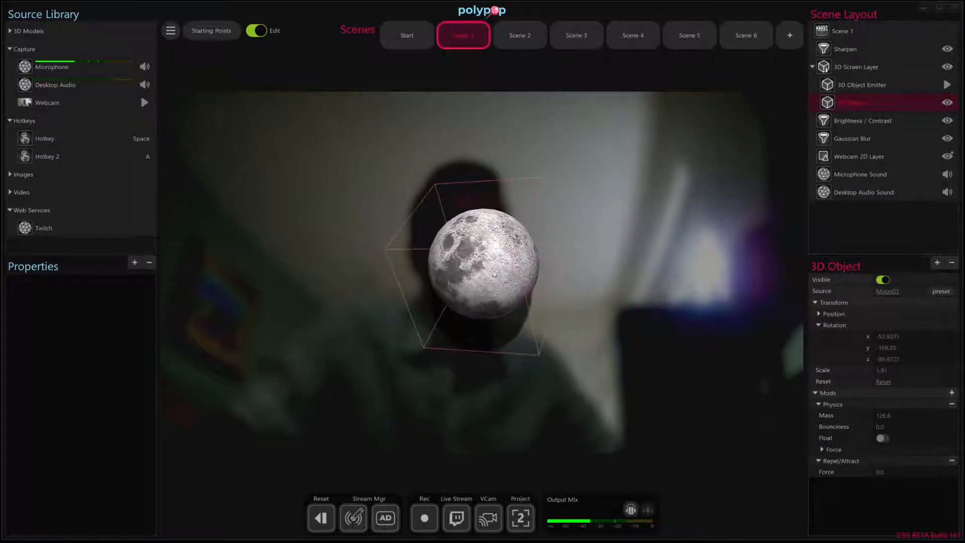
left_click_drag(494, 274, 473, 269)
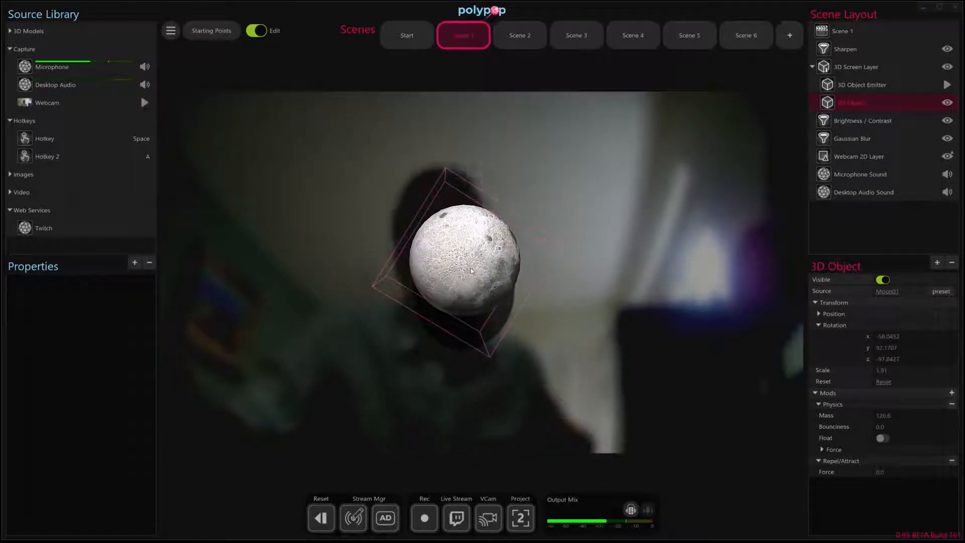
Trigger the emoji emitter hotkey and rotate the moon among the falling emojis.
key("space")
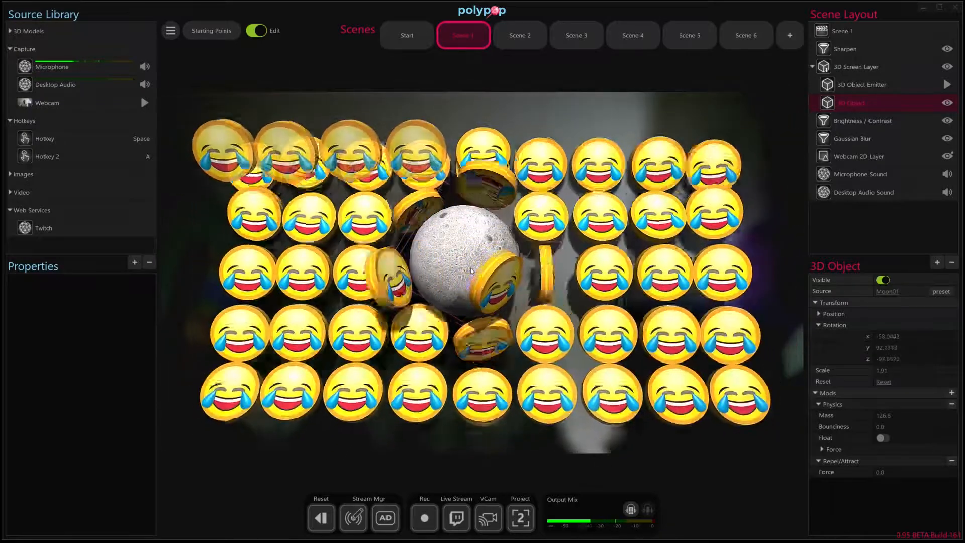
left_click_drag(472, 271, 453, 290)
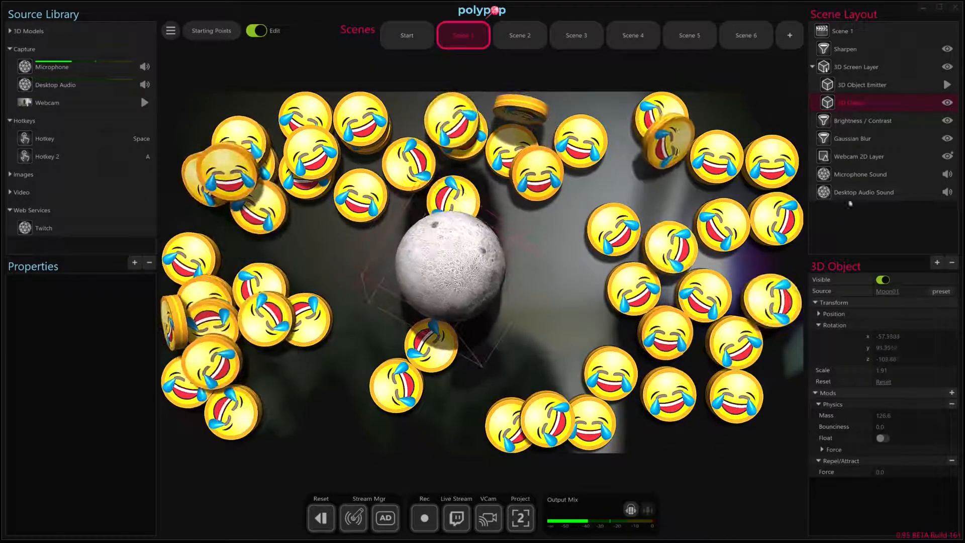
Set the moon's Repel/Attract force to about -4.08.
mouse_move(929, 476)
left_click_drag(929, 475, 929, 475)
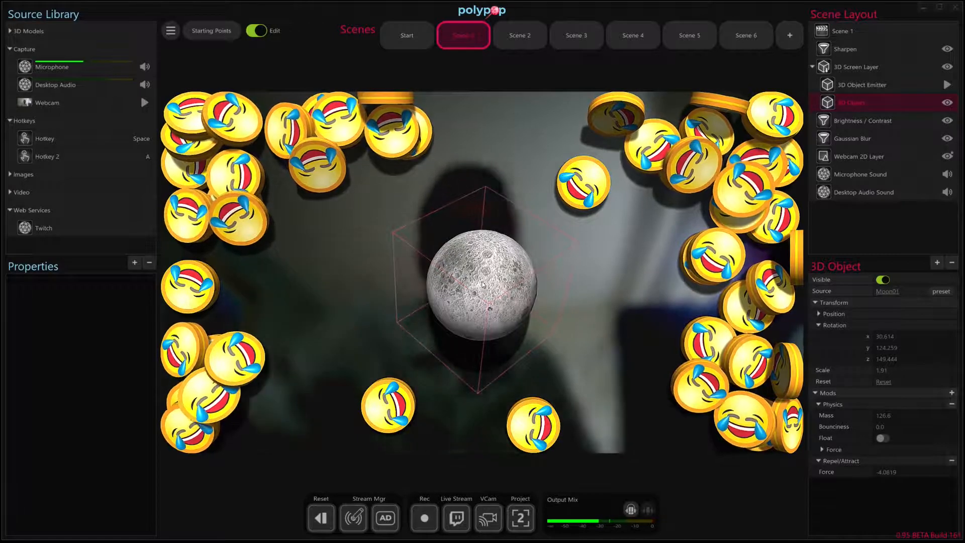
Open Scene 3, select the split-flap text and set its text to polypop.
left_click(520, 36)
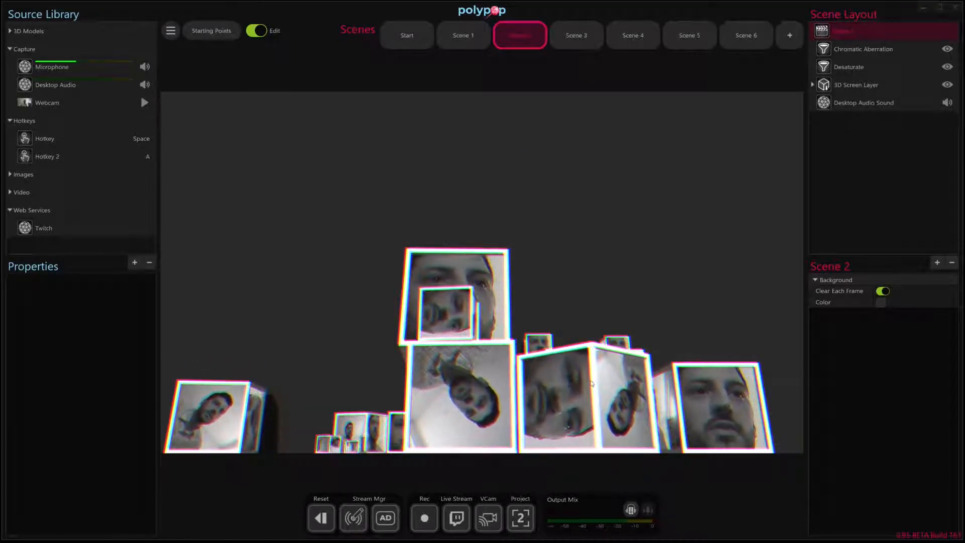
left_click(586, 33)
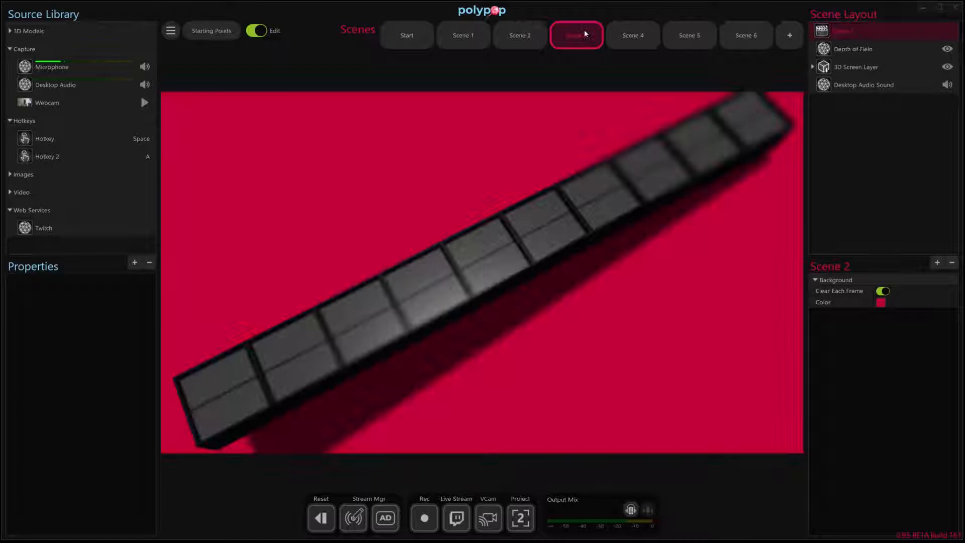
left_click(520, 267)
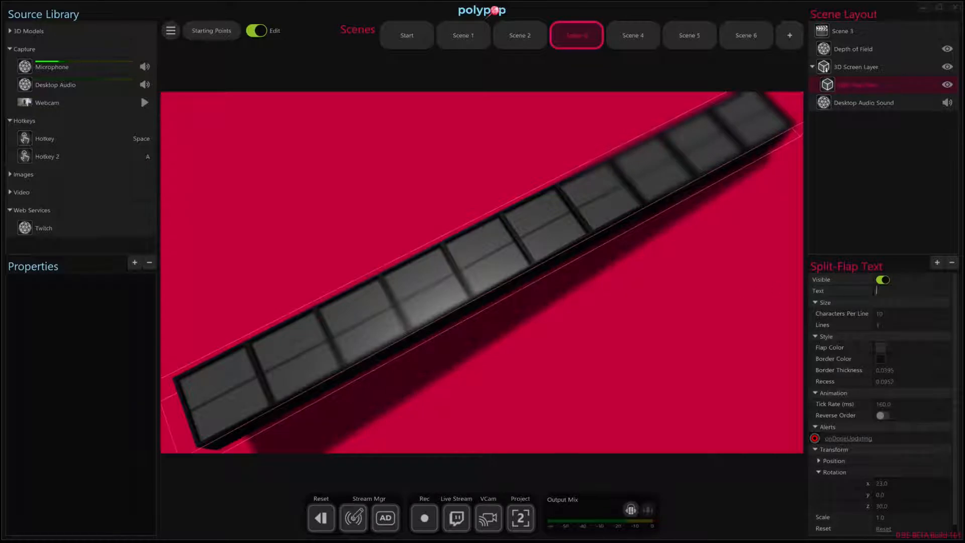
type("polypop")
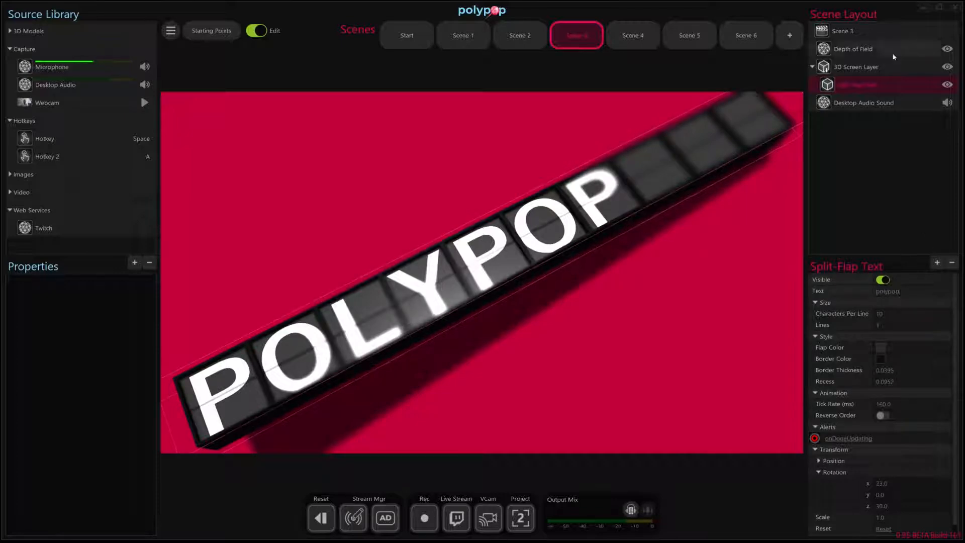
Adjust the Depth of Field focal distance slightly.
left_click(885, 34)
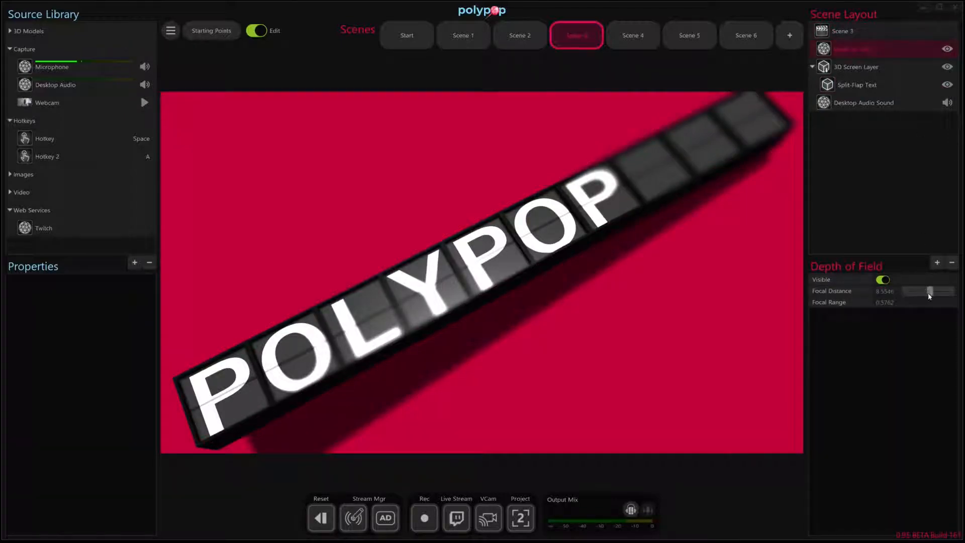
left_click_drag(928, 294, 930, 296)
Open Scene 4, enlarge the Twitch Subs grid's columns and tilt it to a z rotation of 14.
left_click(633, 39)
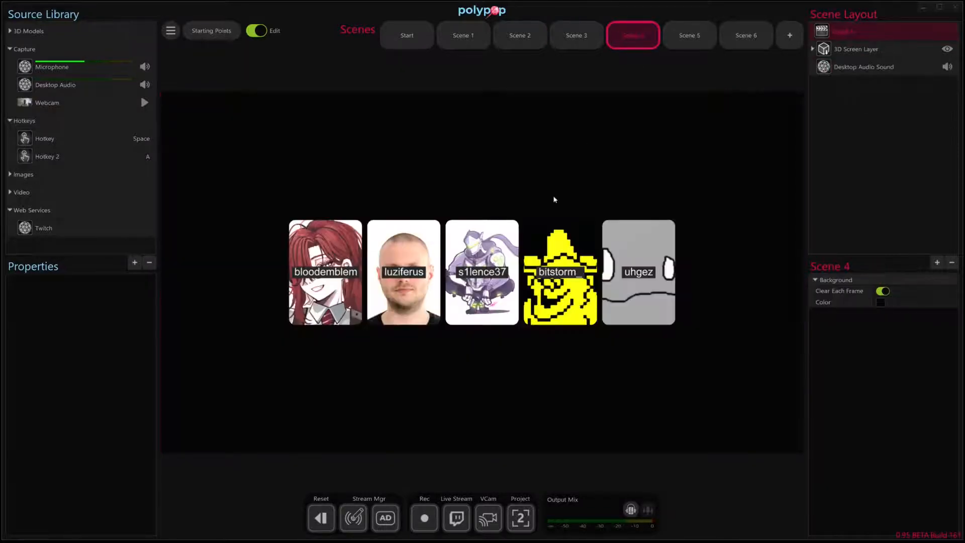
left_click(496, 295)
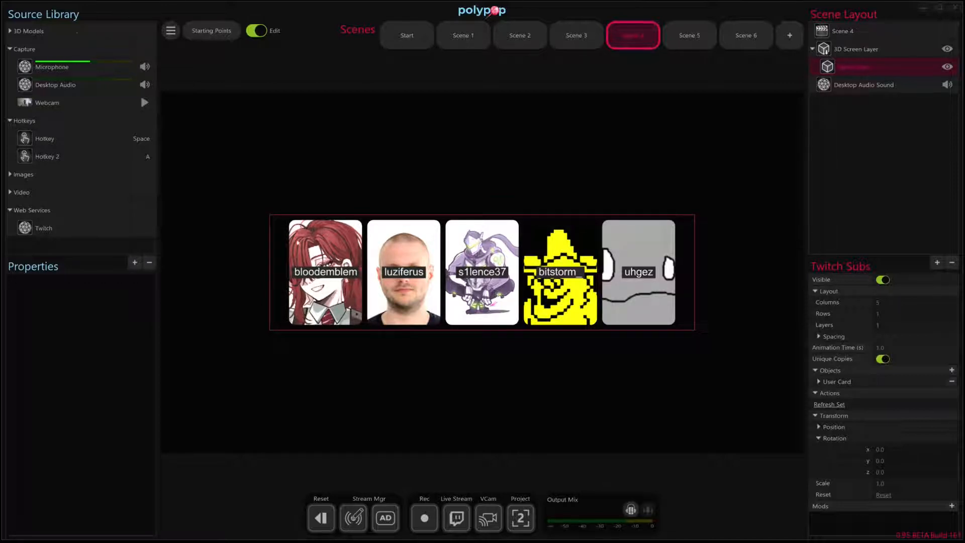
left_click_drag(917, 302, 916, 316)
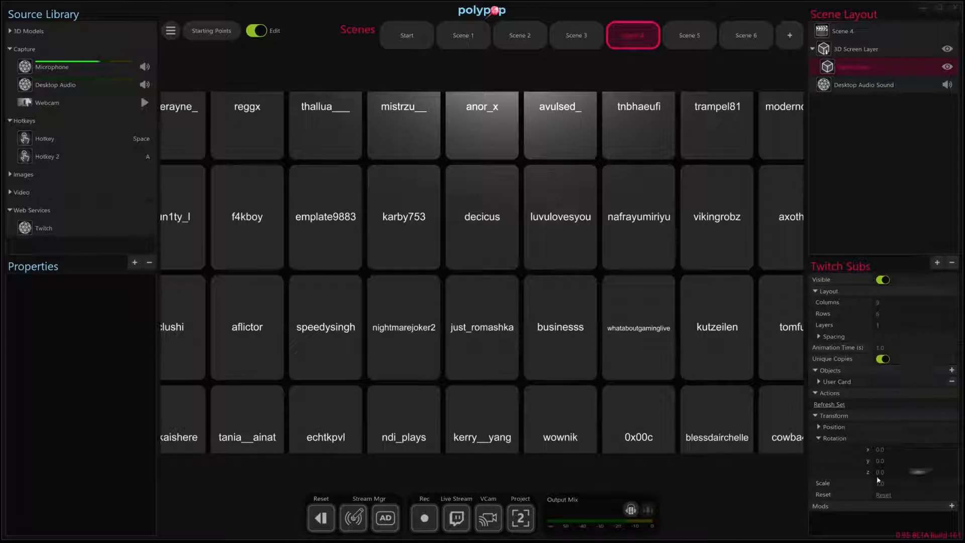
left_click_drag(914, 474, 923, 477)
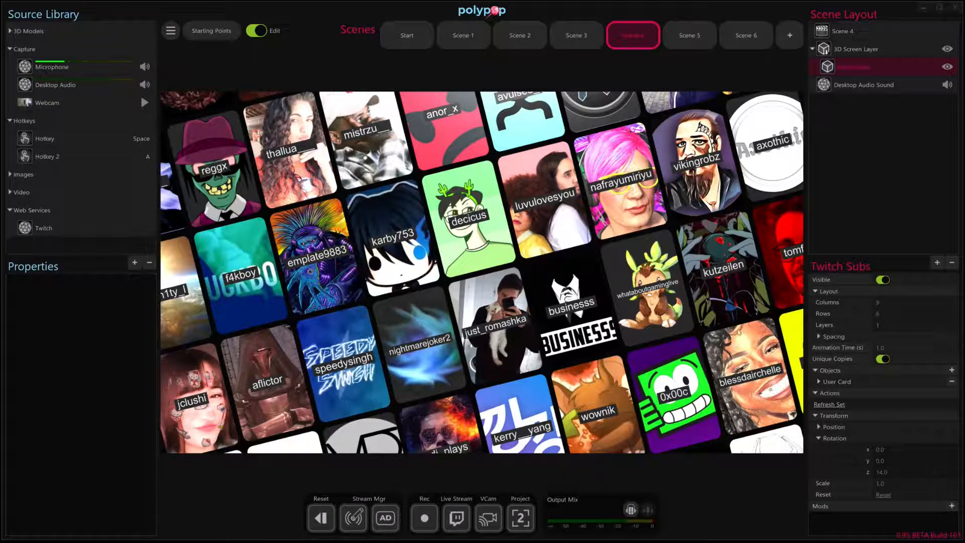
Browse Scenes 5 and 6 and select Scene 6's Glow effect.
left_click(703, 35)
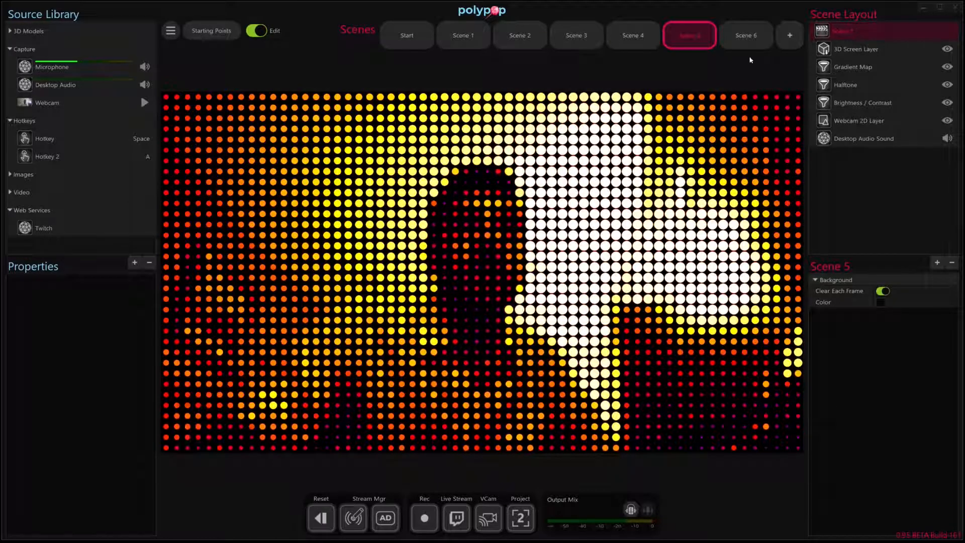
left_click(747, 39)
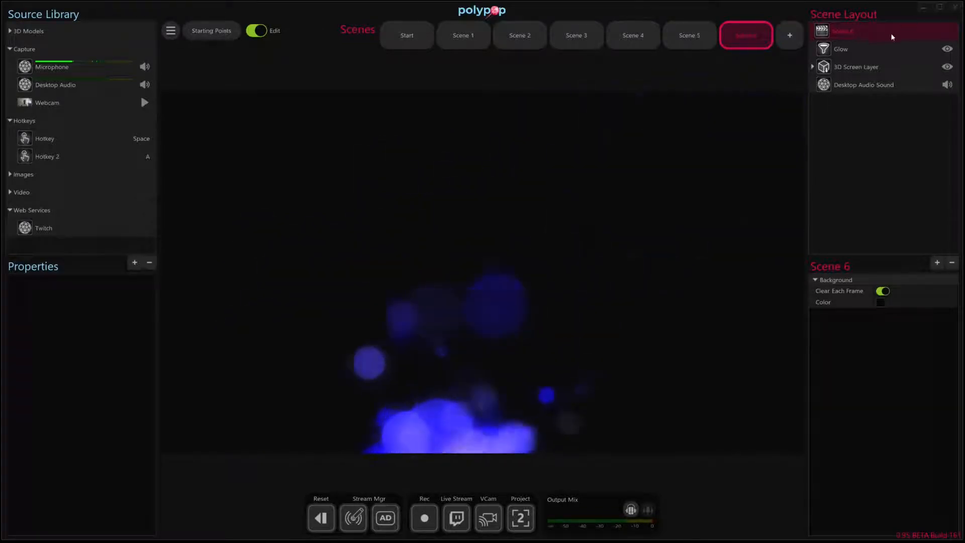
left_click(892, 46)
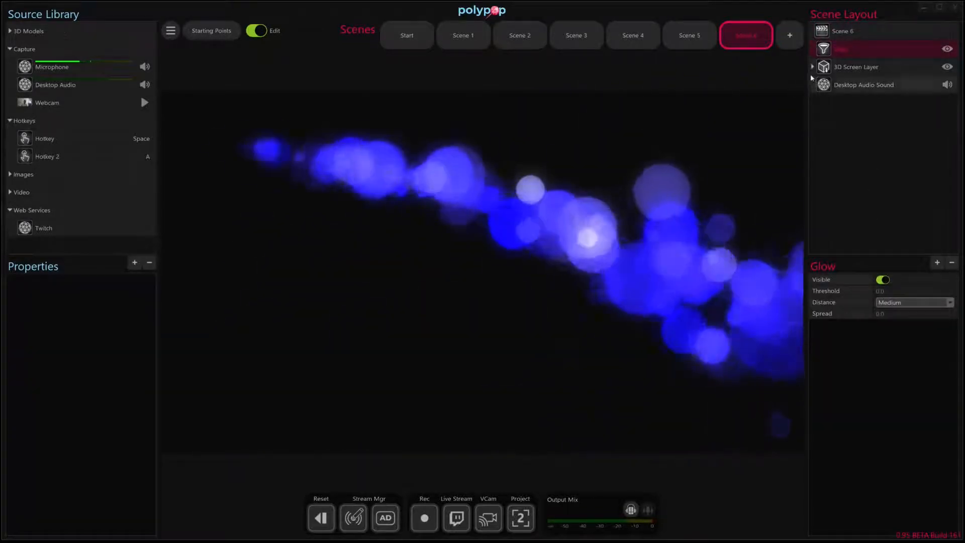
Set the 3D Particles color to magenta, about RGB 178, 0, 149.
left_click(812, 67)
left_click(851, 84)
left_click(882, 326)
left_click_drag(869, 357, 872, 336)
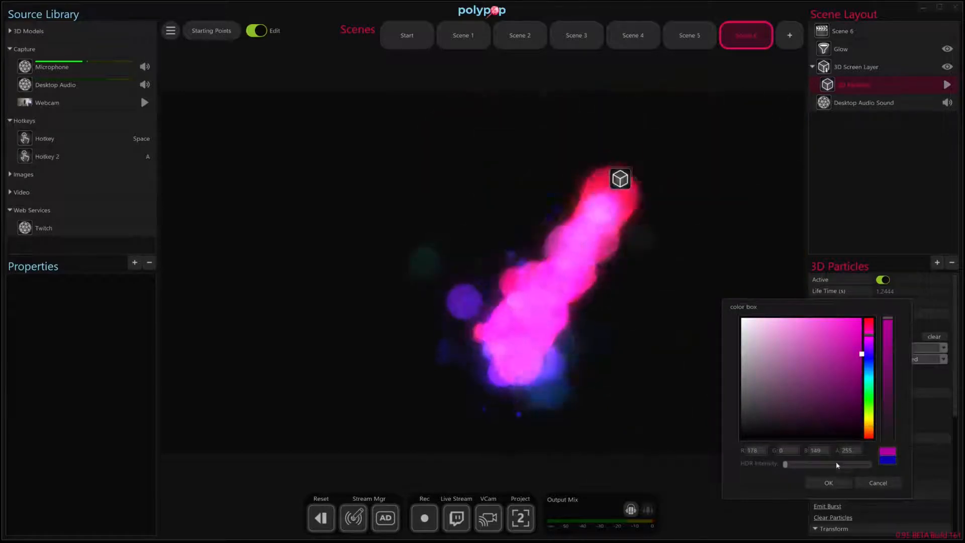
left_click(829, 483)
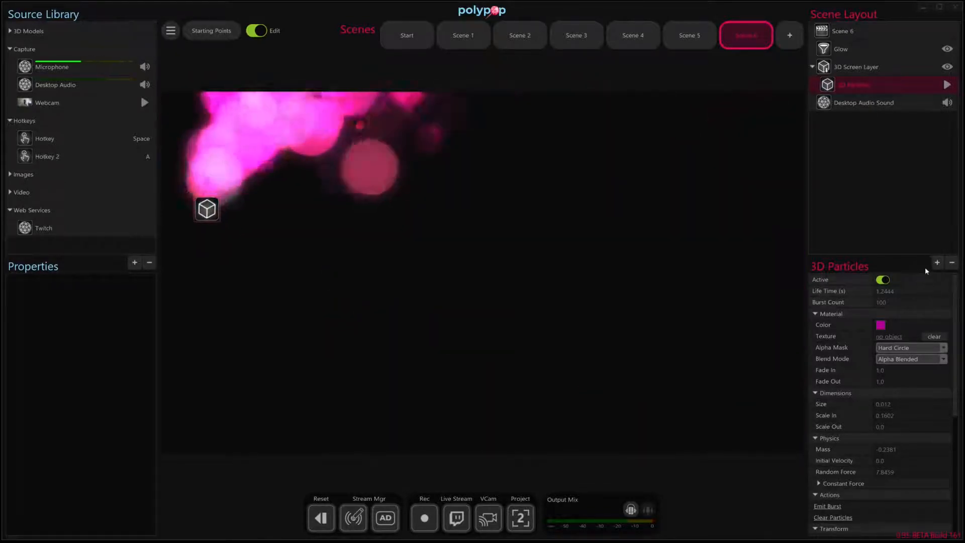
Add a 3D Text object to the 3D screen layer.
left_click(937, 262)
double_click(380, 164)
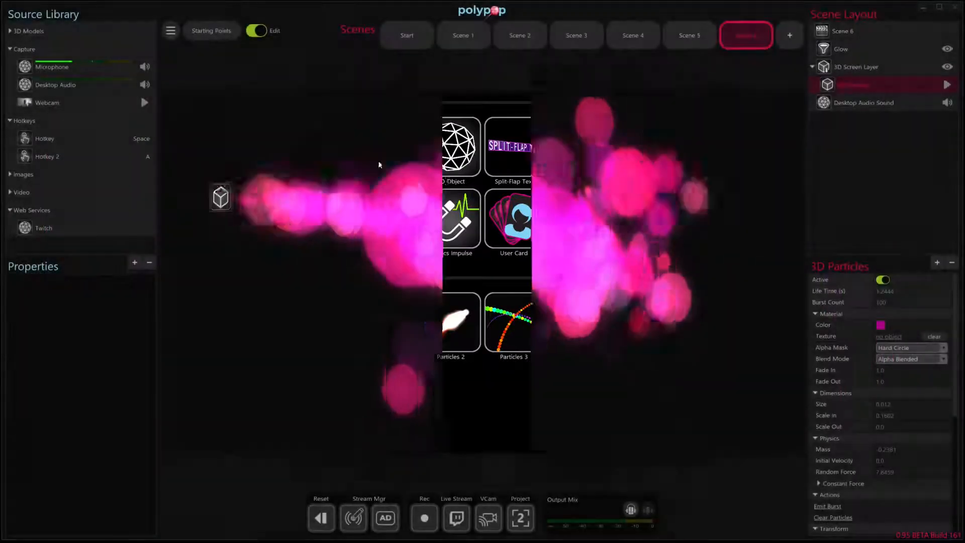
Color the 3D text blue-purple, about RGB 42, 0, 163, and change its text to Thanks.
left_click(880, 301)
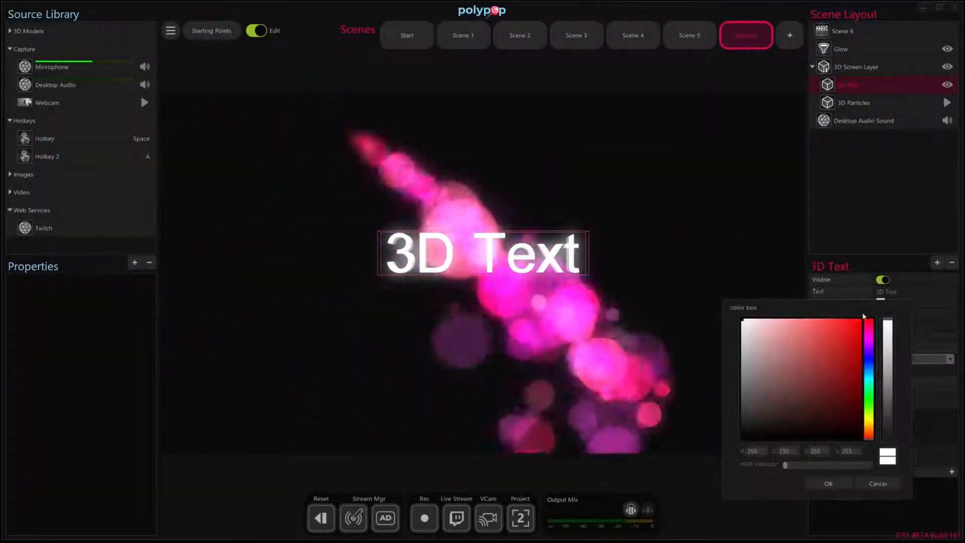
left_click(869, 352)
left_click(861, 371)
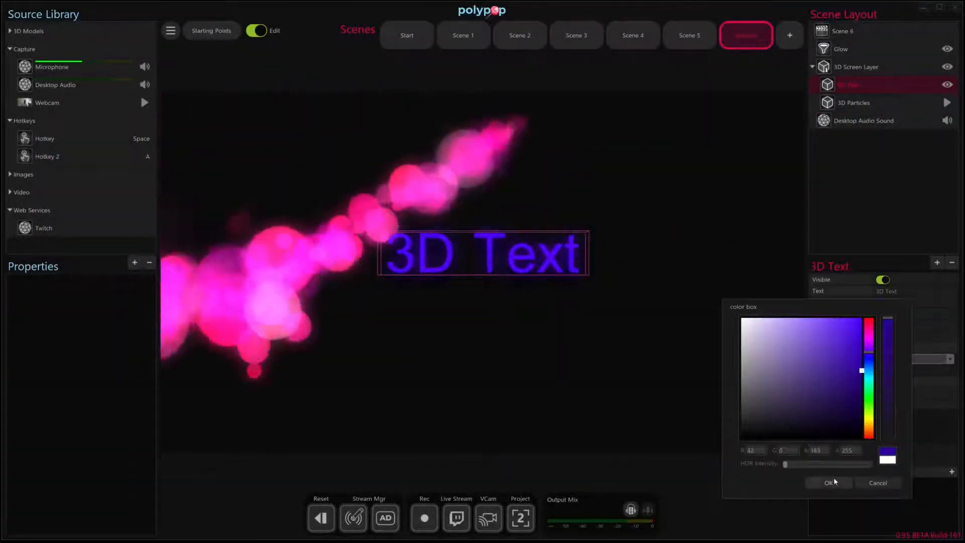
left_click(830, 482)
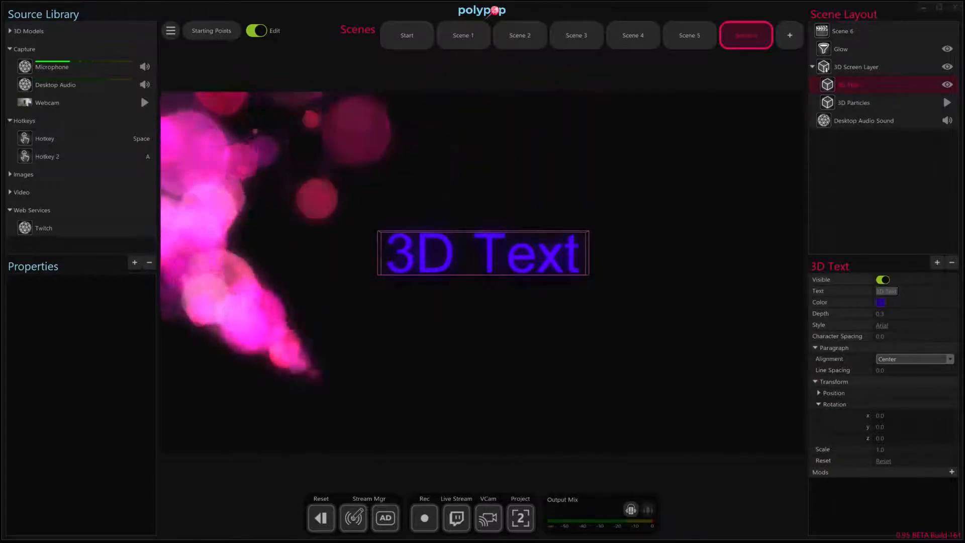
type("Thanks")
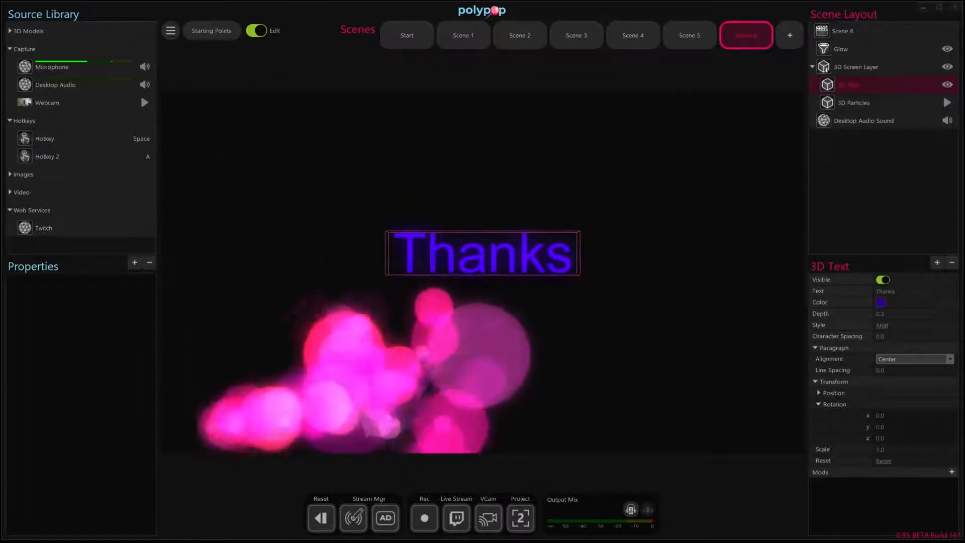
Add an Inflate Action mod to the 3D text and connect Hotkey 2's onPress alert to its Inflate action.
left_click(116, 156)
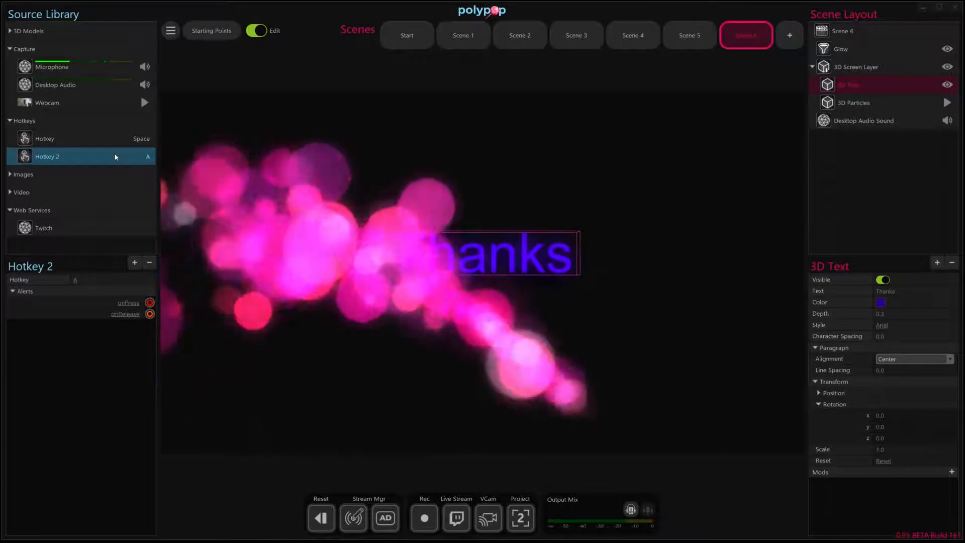
left_click(952, 471)
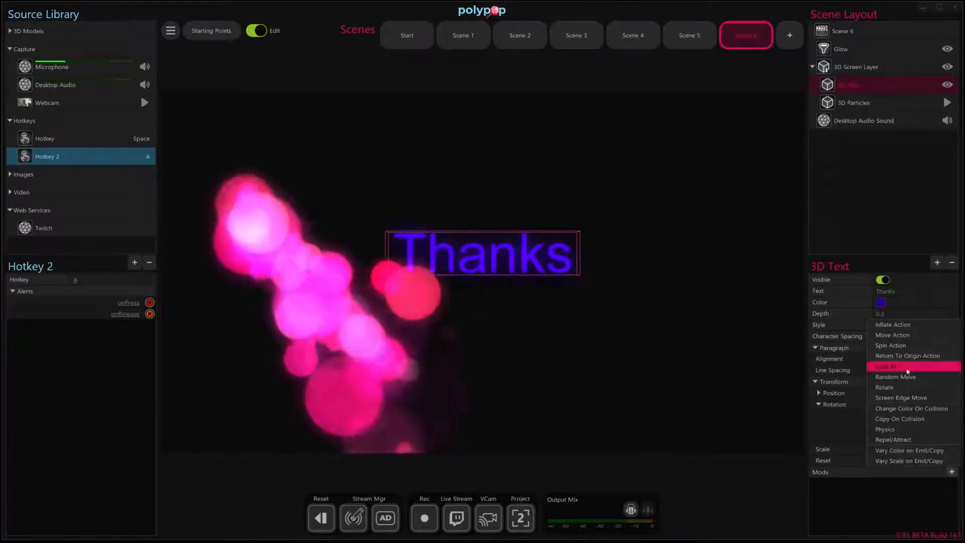
left_click(893, 324)
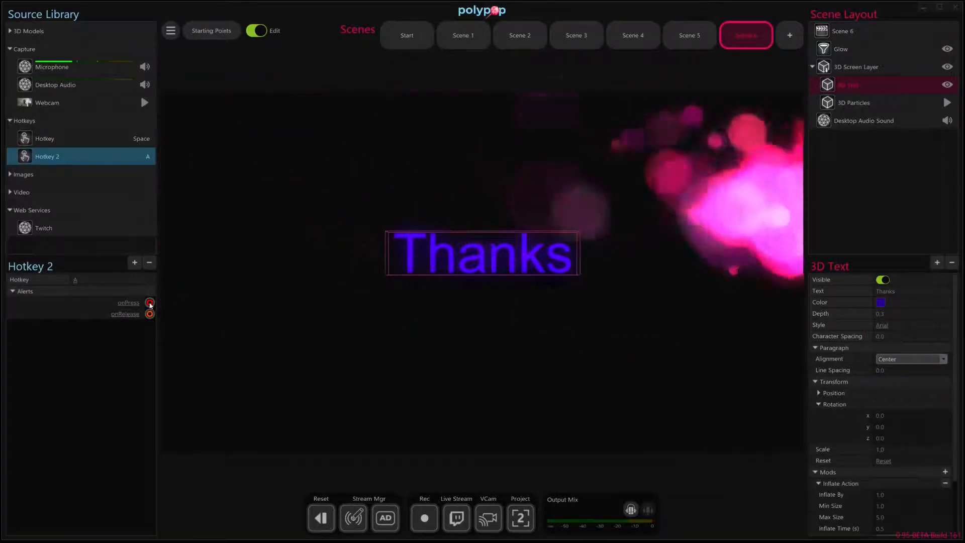
left_click_drag(150, 303, 832, 526)
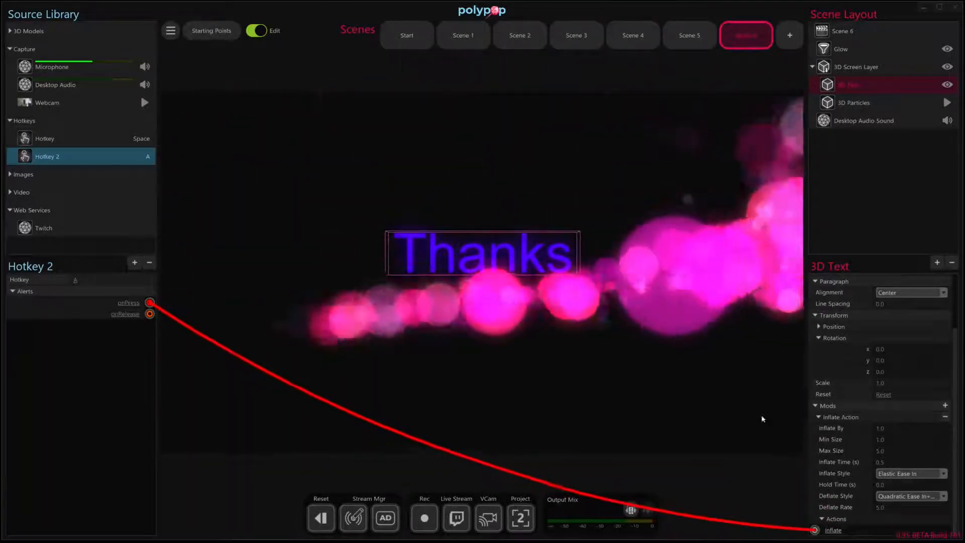
Start a new session from the Blank starting point.
left_click(717, 321)
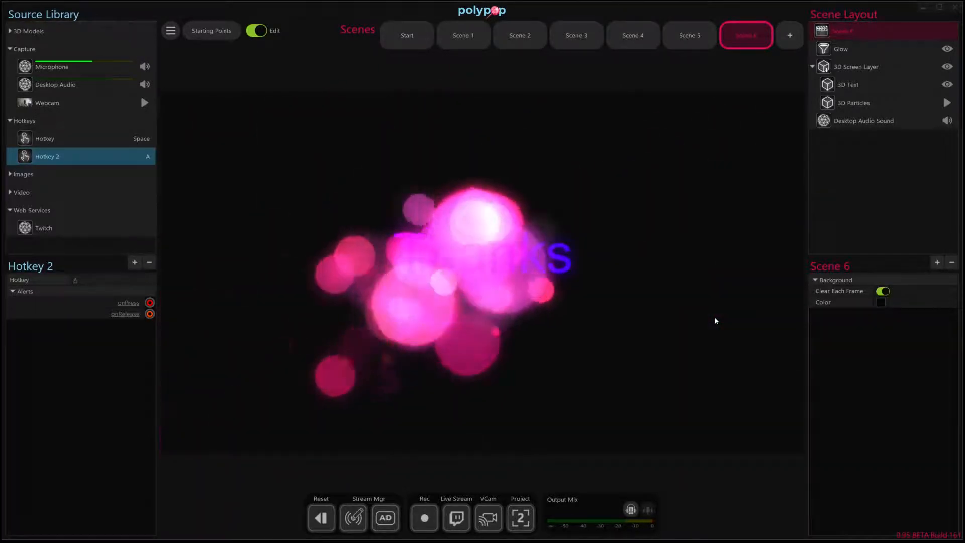
left_click(229, 35)
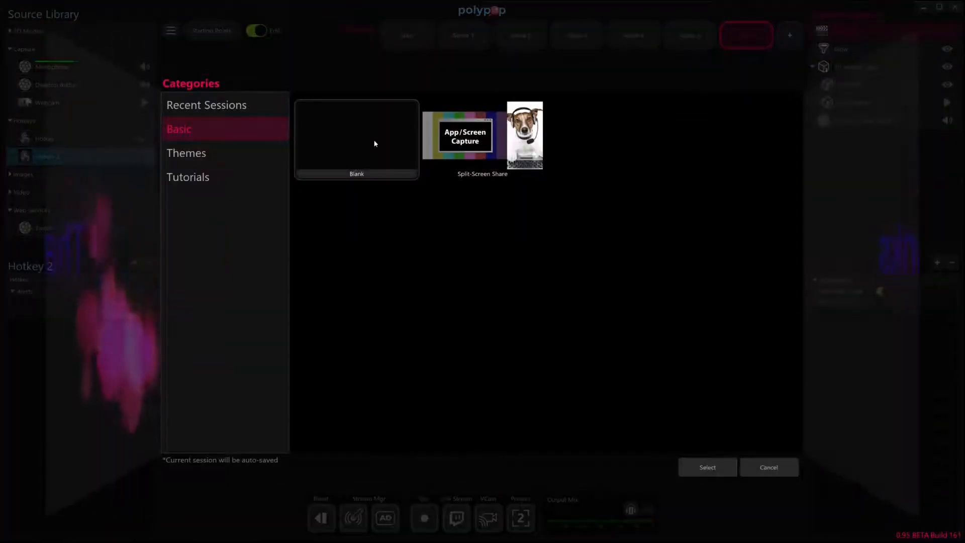
double_click(402, 143)
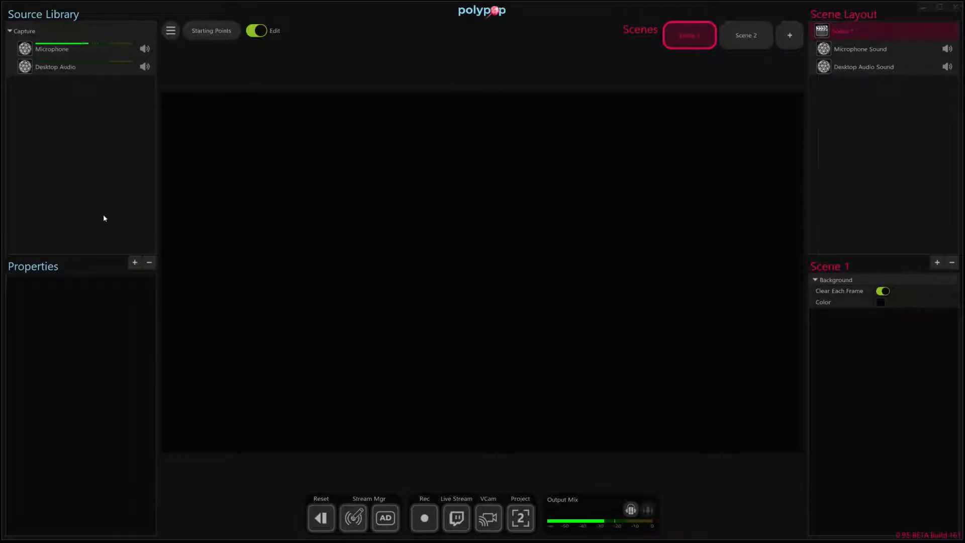
Add a Twitch source to the source library.
left_click(134, 262)
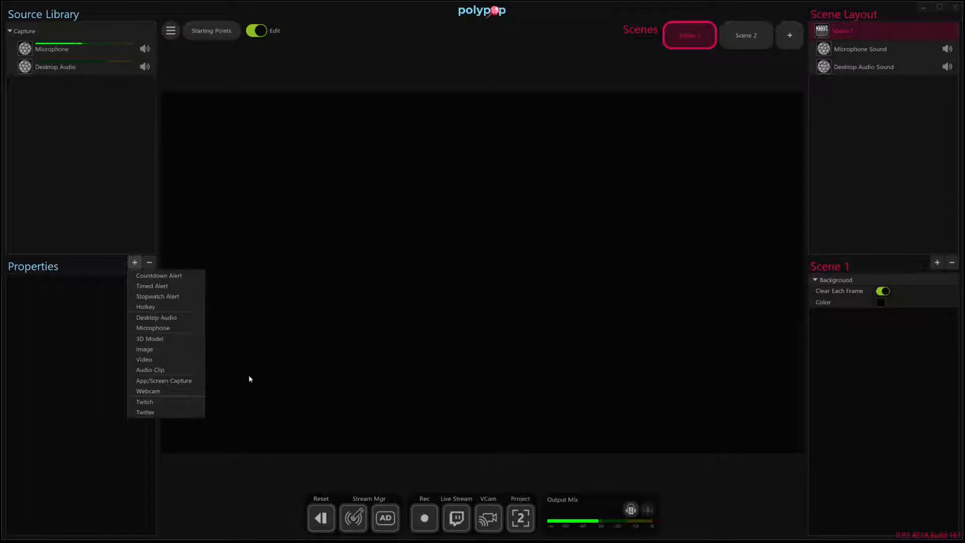
left_click(186, 407)
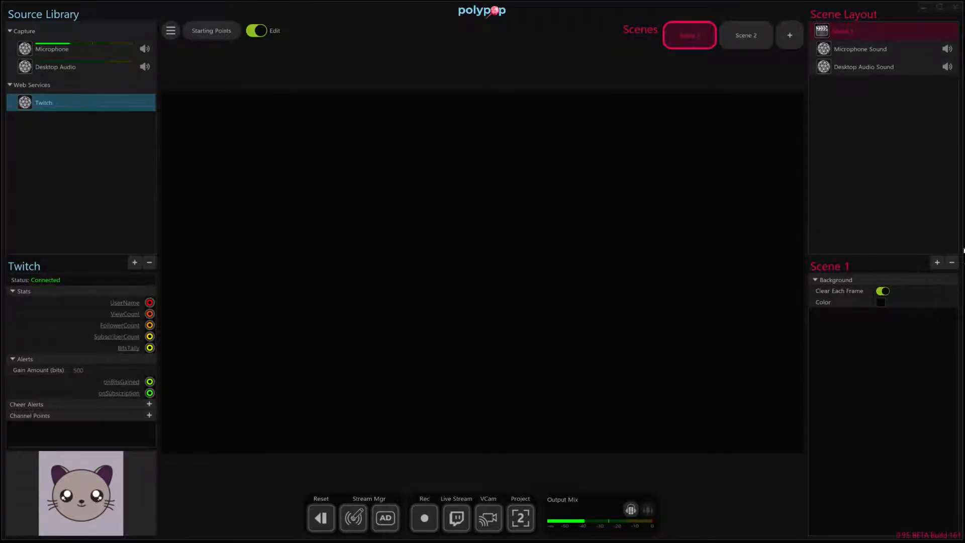
Add a Screen02 monitor 3D object to Scene 1 and set its scale to 7.0.
left_click(937, 264)
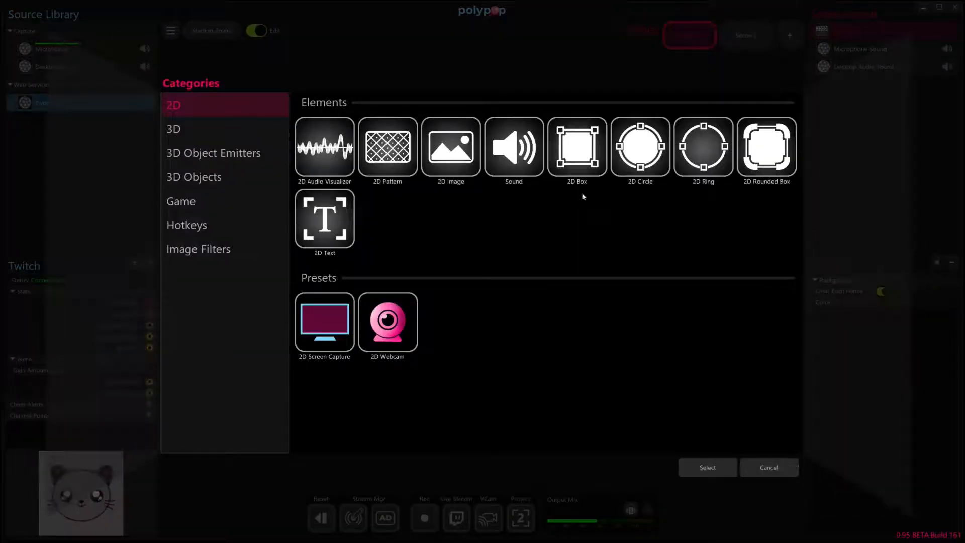
left_click(255, 129)
left_click(242, 153)
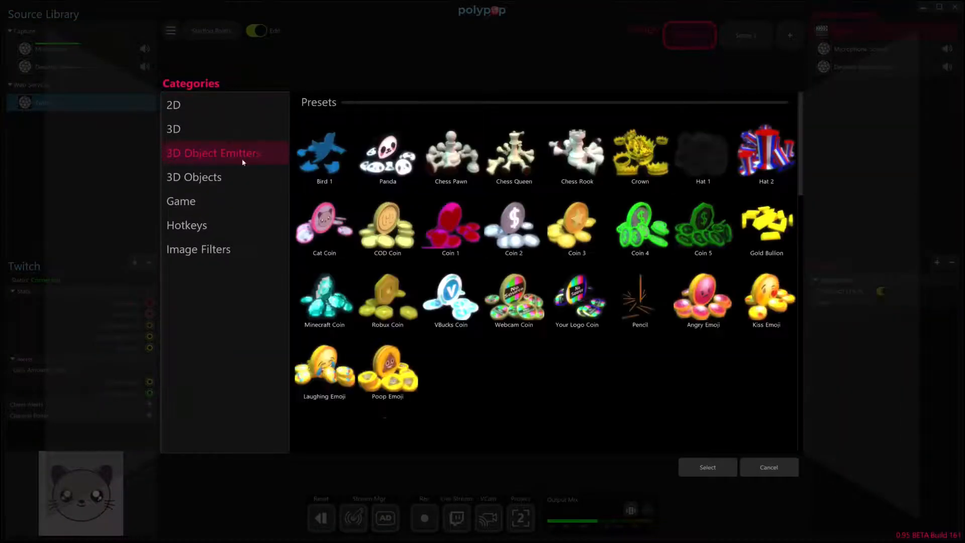
left_click(235, 176)
left_click(224, 202)
left_click(230, 248)
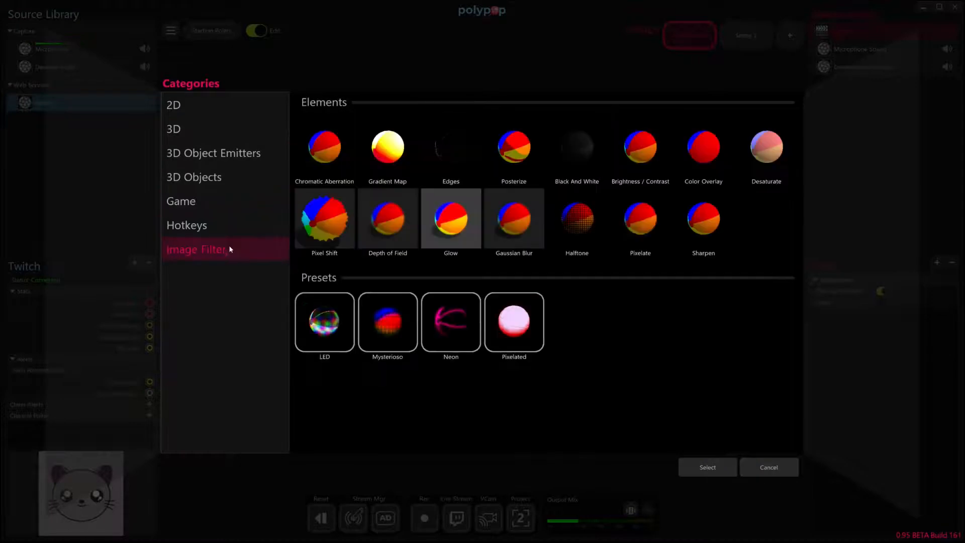
left_click(229, 178)
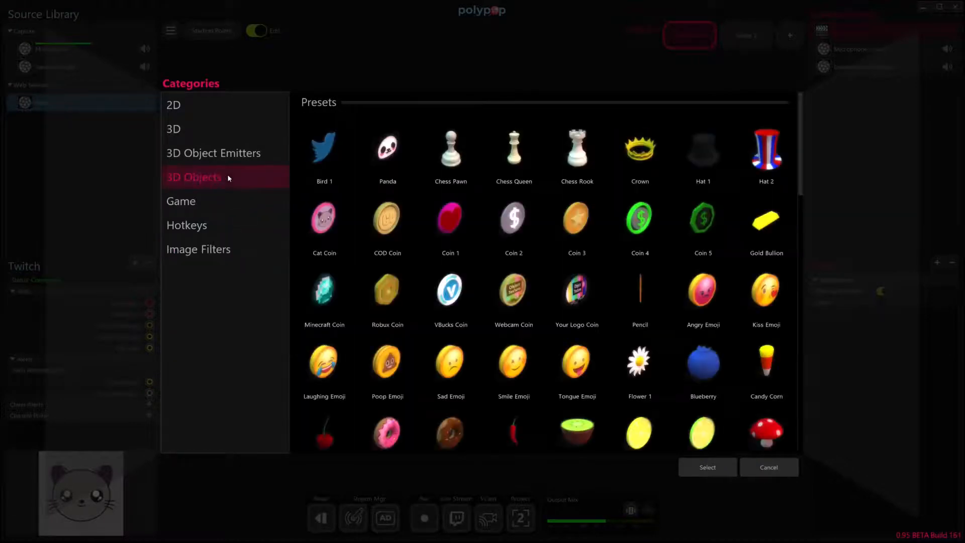
scroll(375, 162, "down", 10)
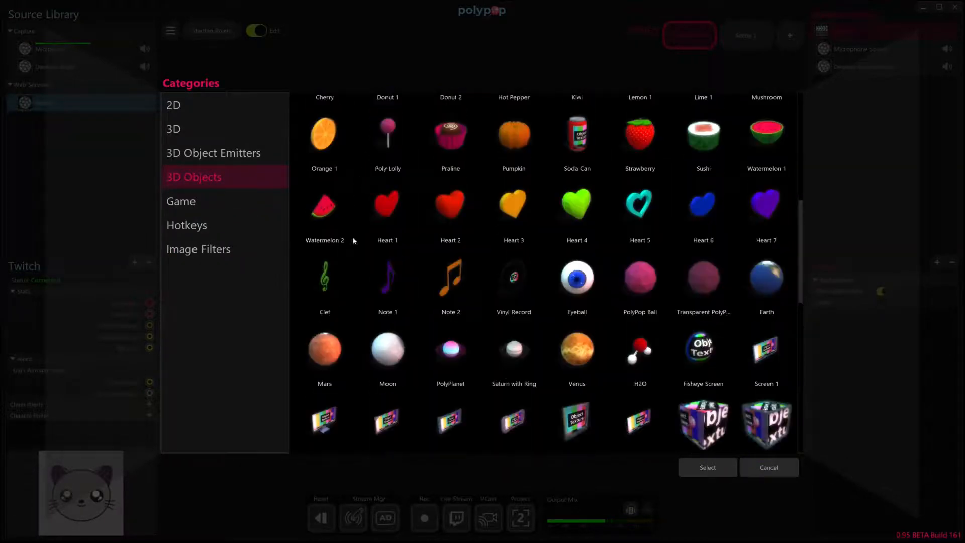
scroll(339, 304, "down", 2)
double_click(330, 312)
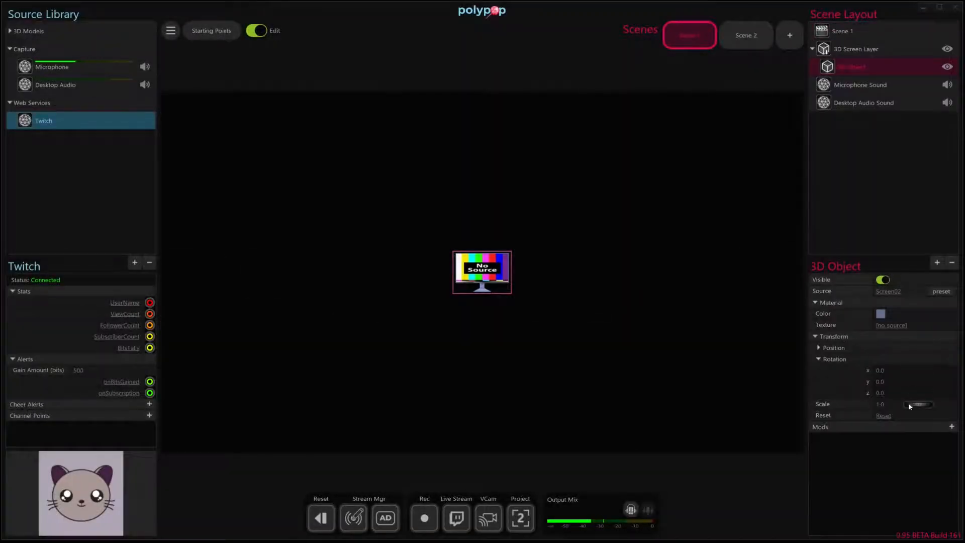
left_click_drag(913, 405, 944, 415)
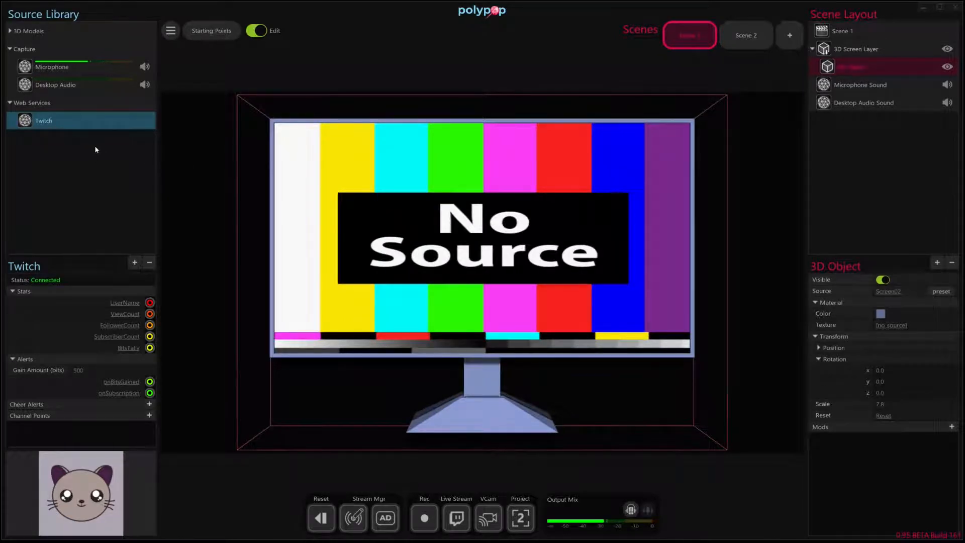
Add a Webcam source and apply it as the texture of the 3D screen.
left_click(135, 262)
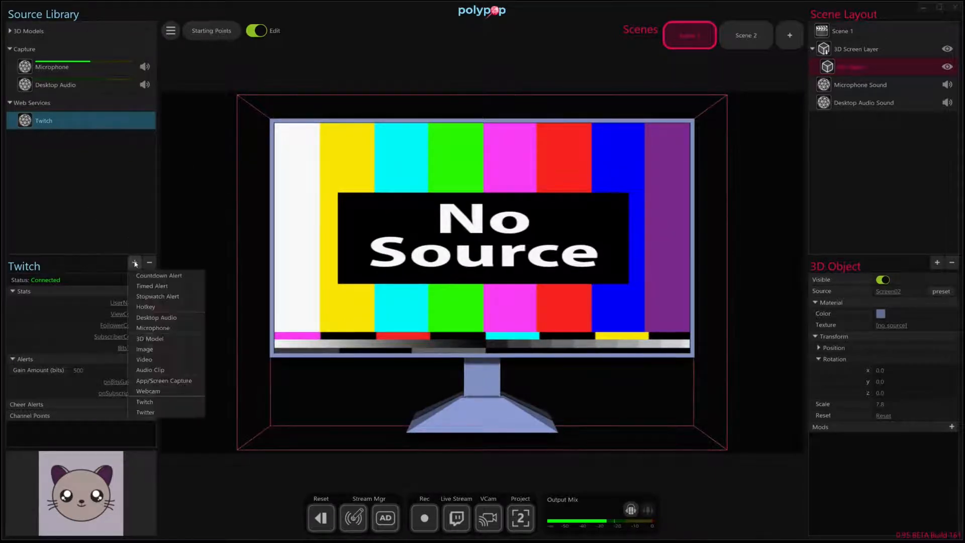
left_click(161, 391)
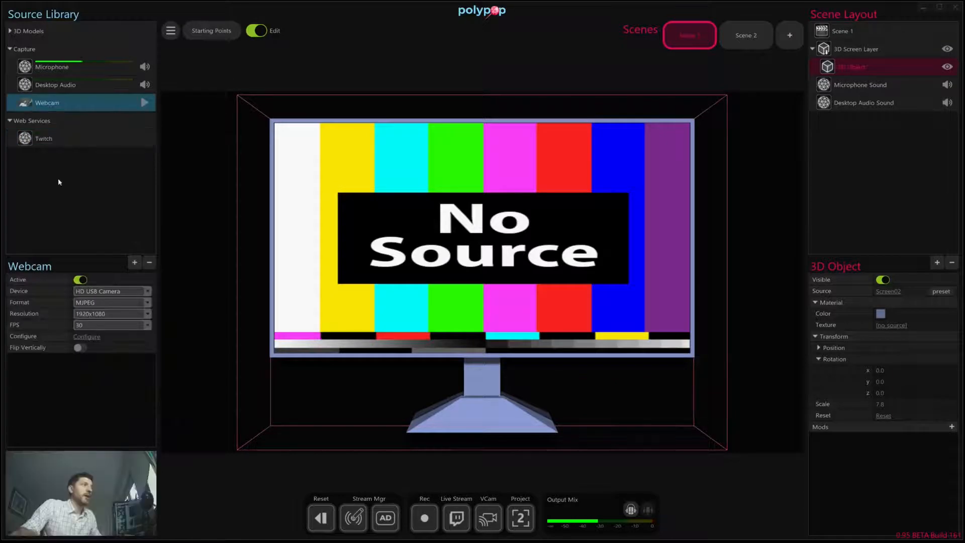
left_click_drag(48, 103, 421, 231)
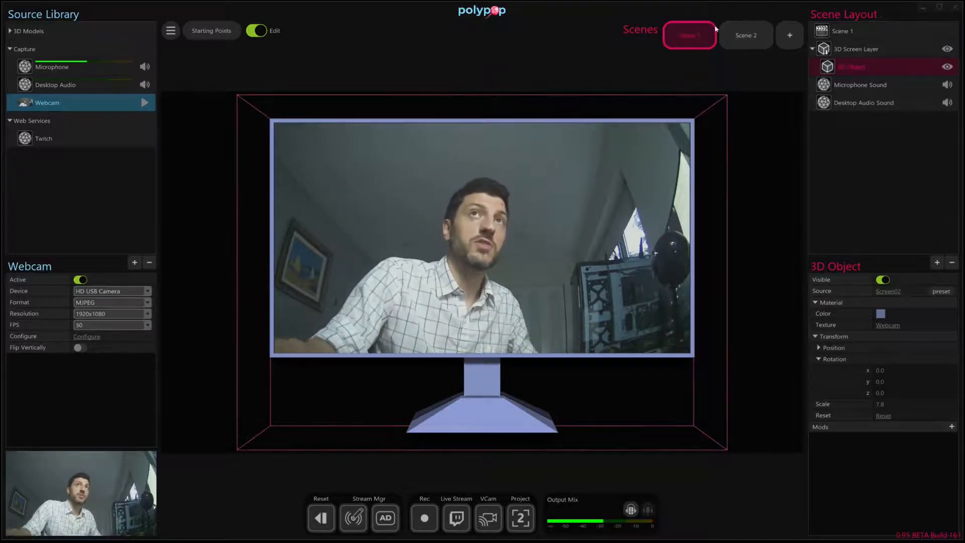
Switch to Scene 2 and back to Scene 1.
left_click(761, 34)
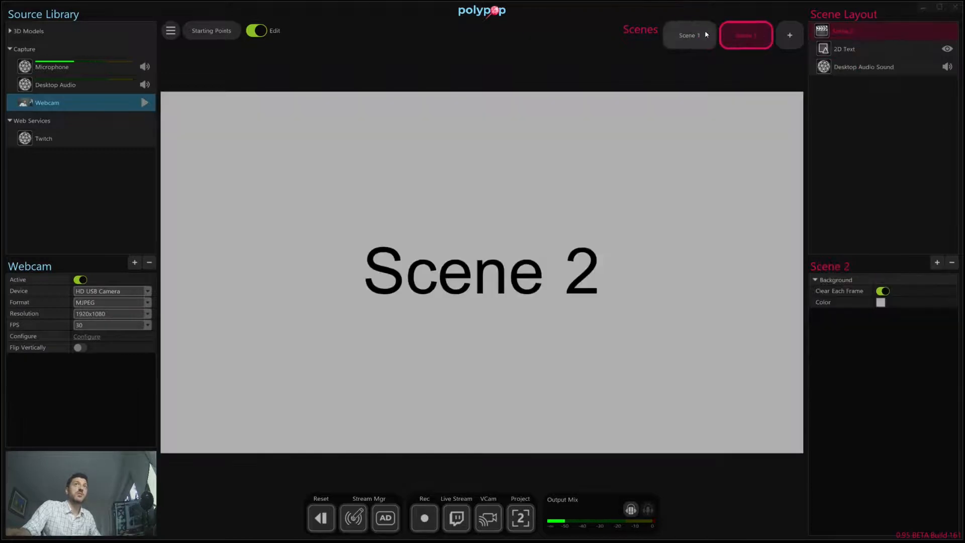
left_click(704, 32)
left_click(728, 36)
left_click(713, 38)
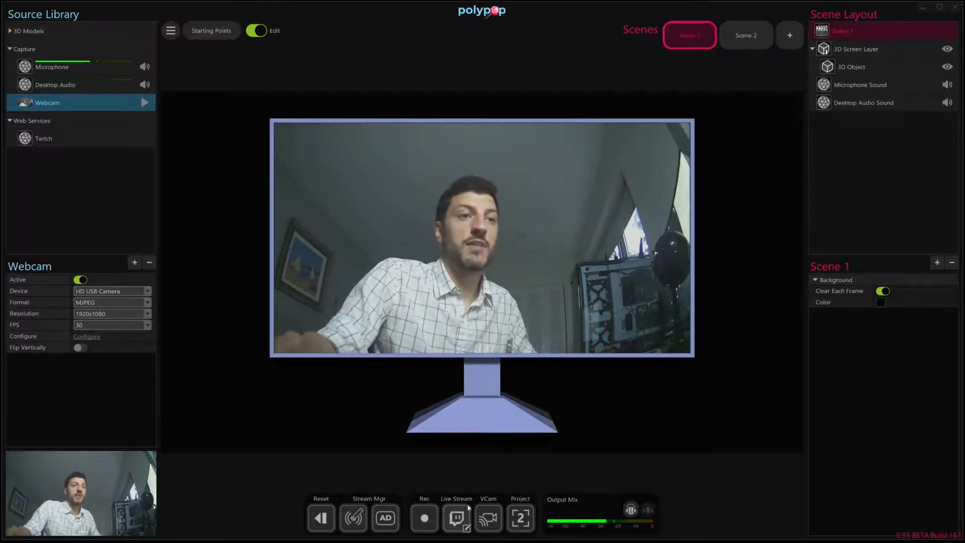
Open the live stream settings and review the streaming service options.
left_click(465, 528)
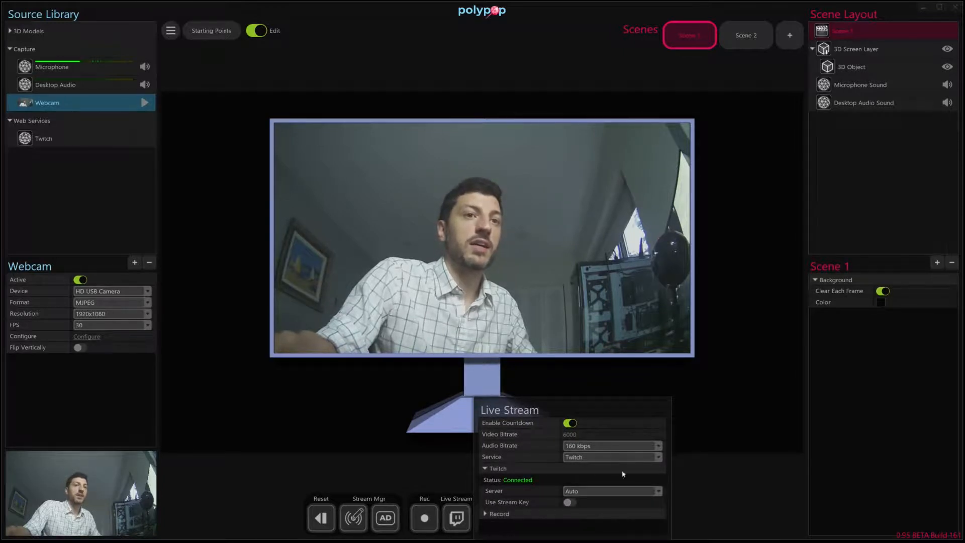
left_click(588, 454)
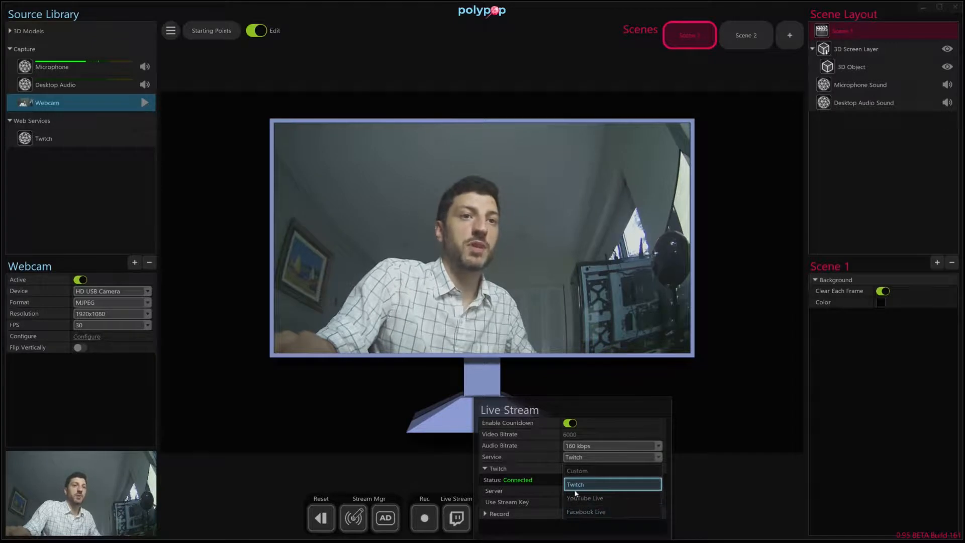
left_click(542, 416)
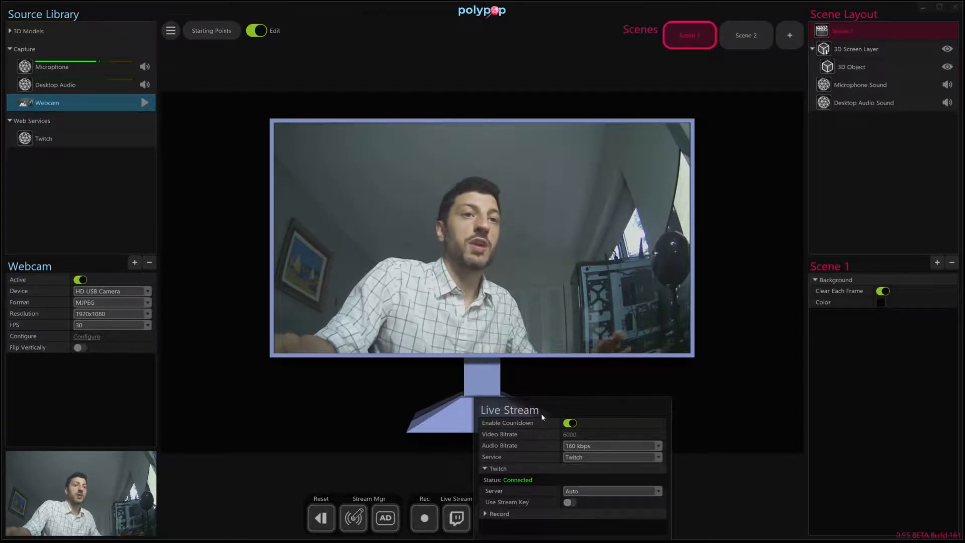
left_click(734, 413)
Start the live stream and cancel it during the countdown.
left_click(459, 515)
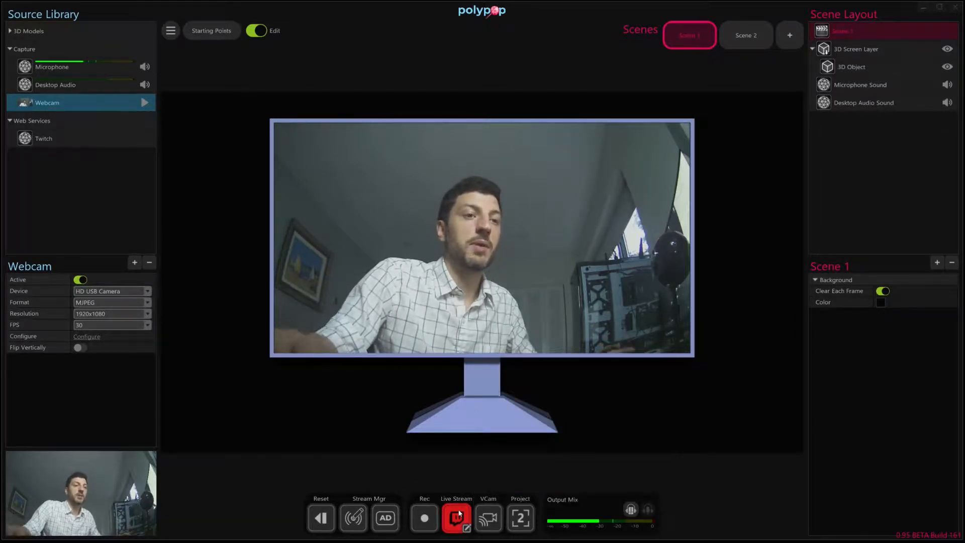
left_click(458, 515)
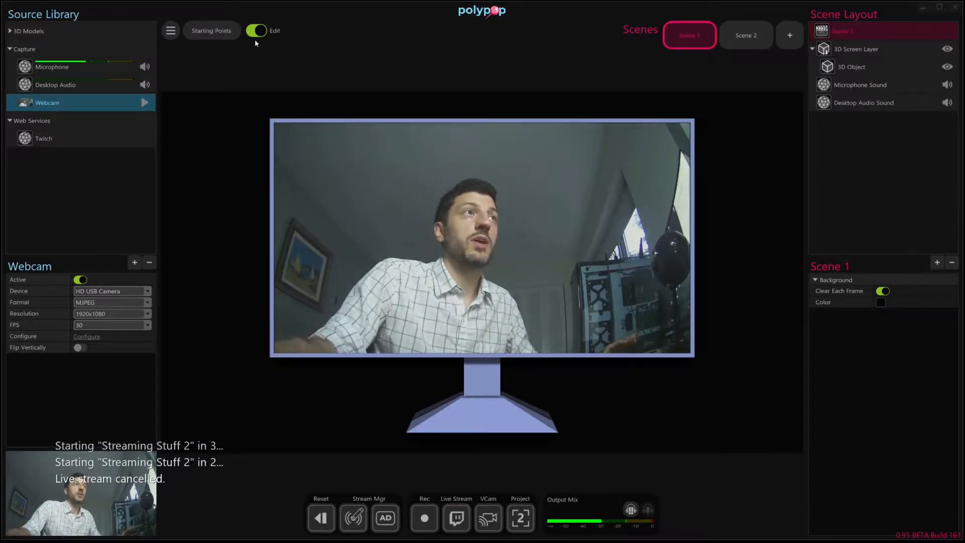
Browse the starting point tutorials and themes.
left_click(221, 29)
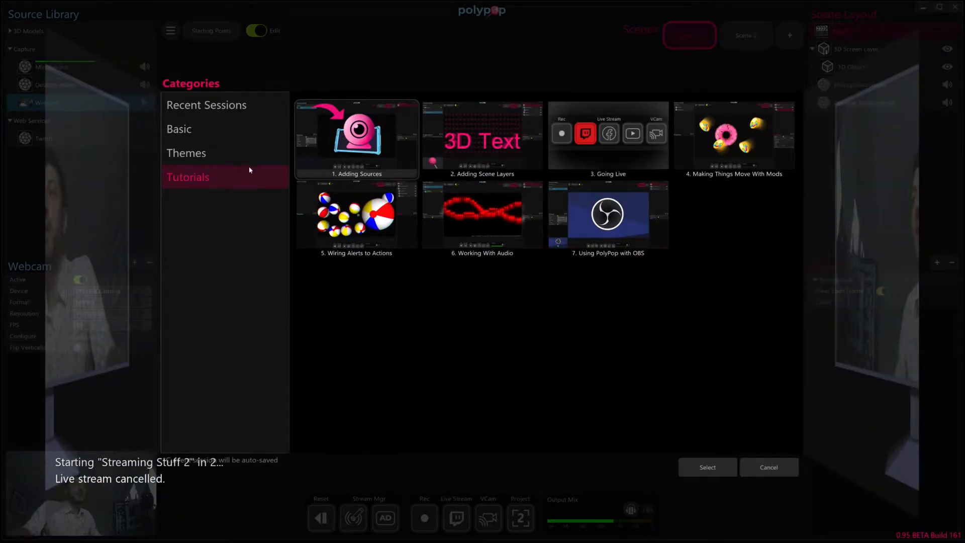
left_click(233, 153)
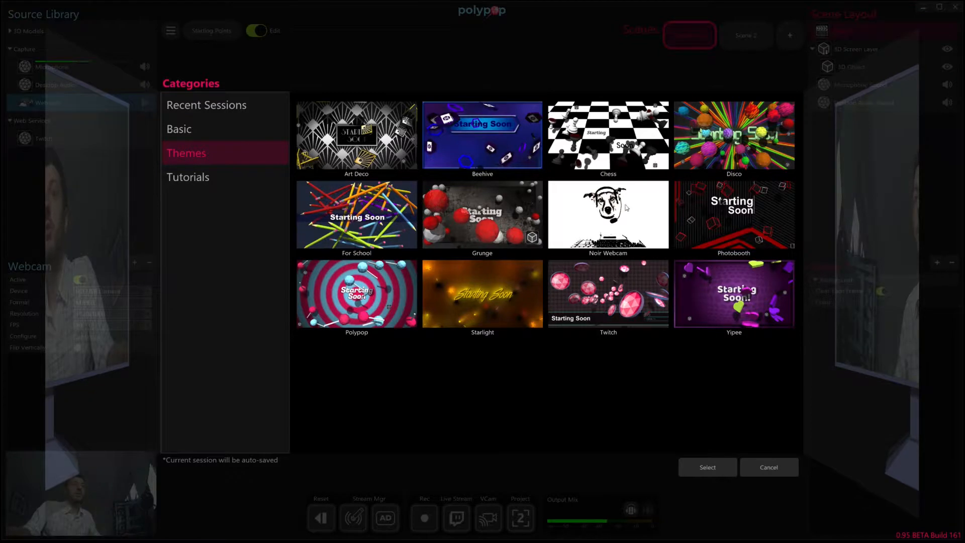
left_click(207, 181)
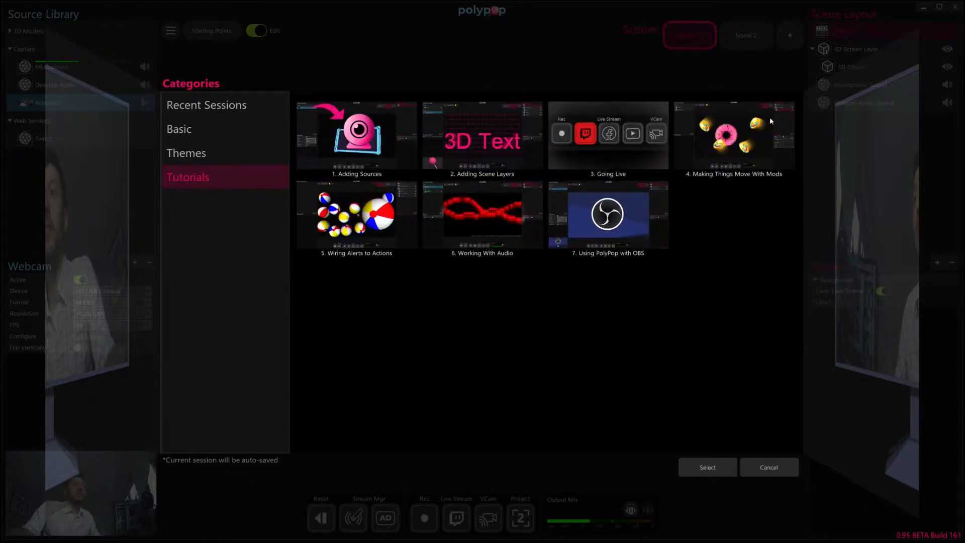